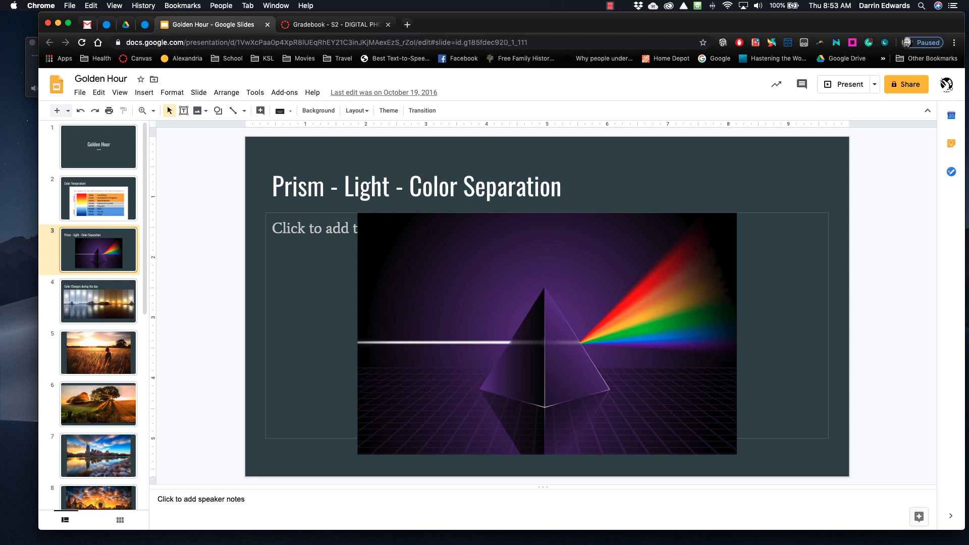
# Arm a new QuickTime screen recording with Logitech BRIO as the microphone
pyautogui.press('super+Tab')
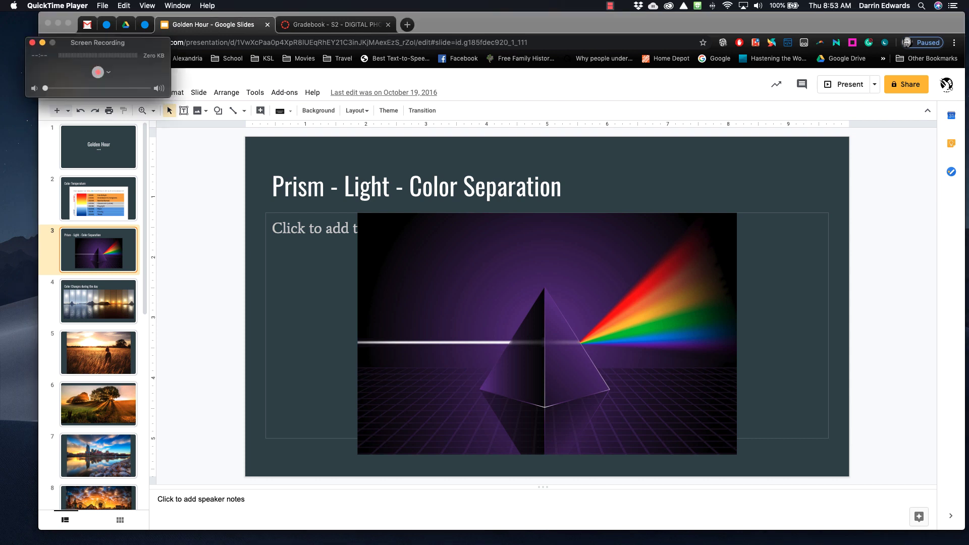
pyautogui.click(42, 44)
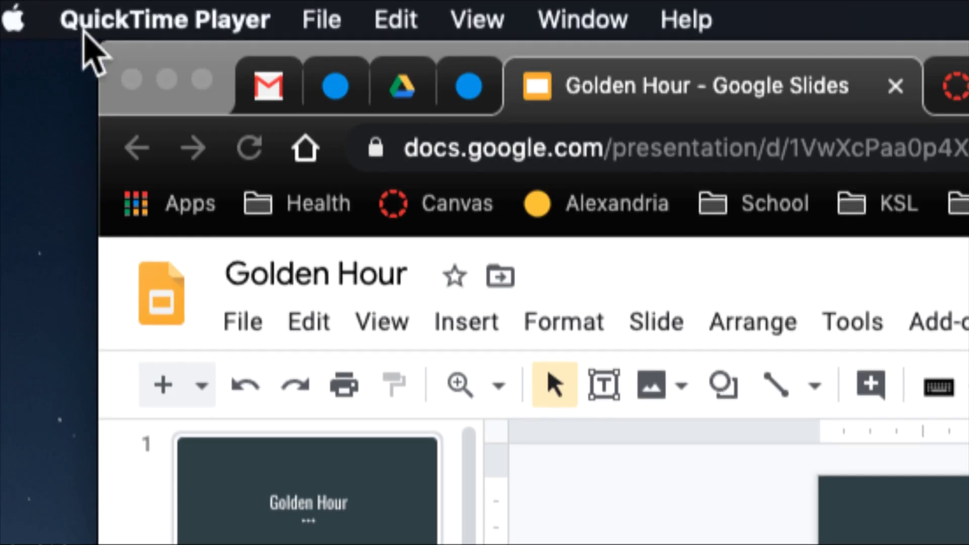
pyautogui.click(320, 24)
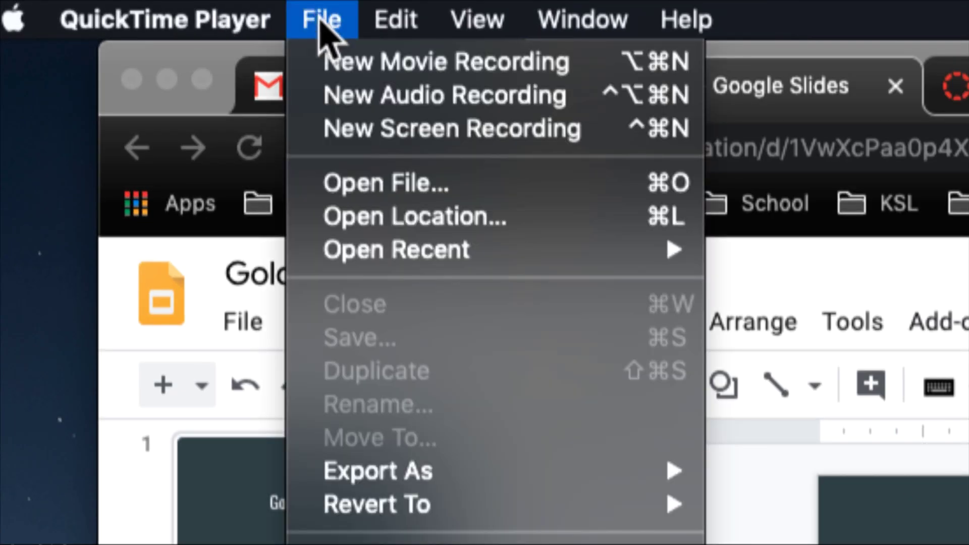
pyautogui.click(372, 131)
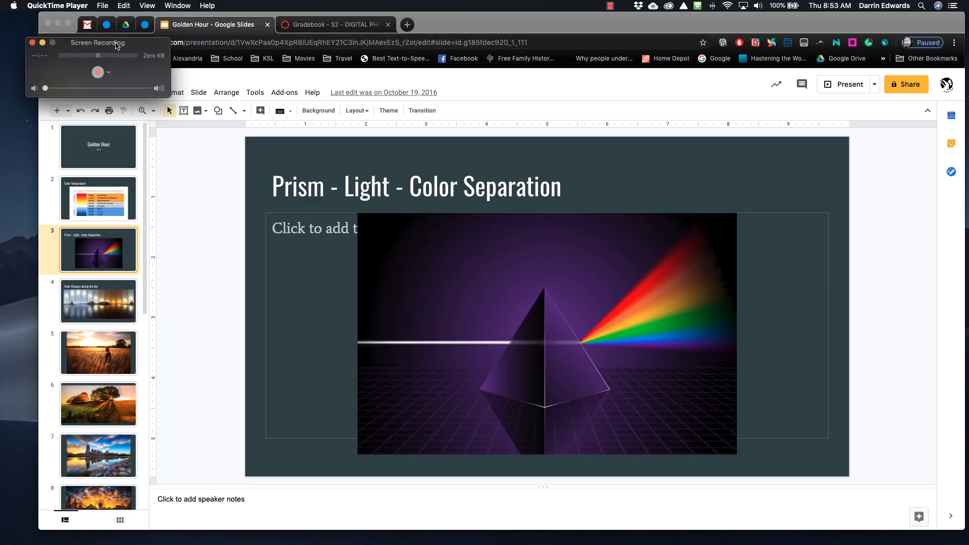
pyautogui.click(107, 74)
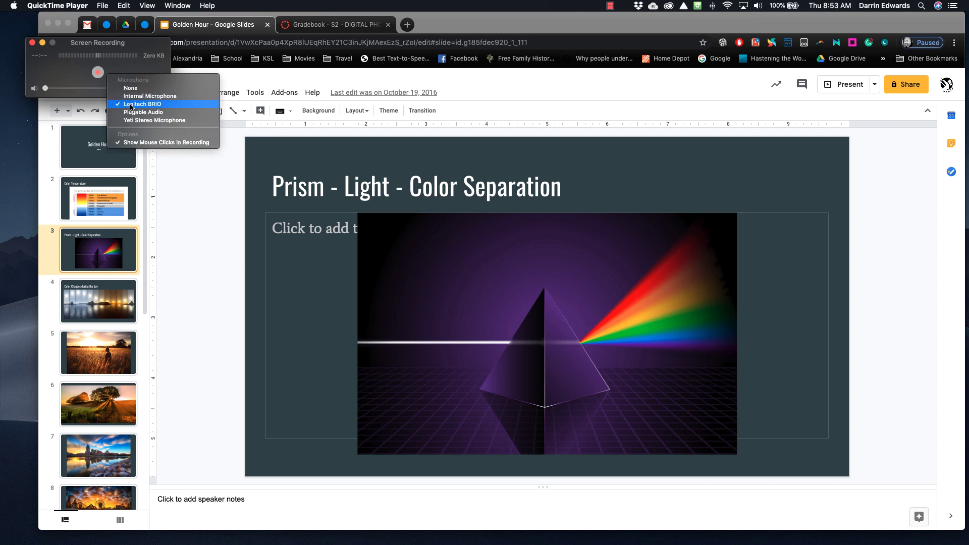
pyautogui.click(66, 73)
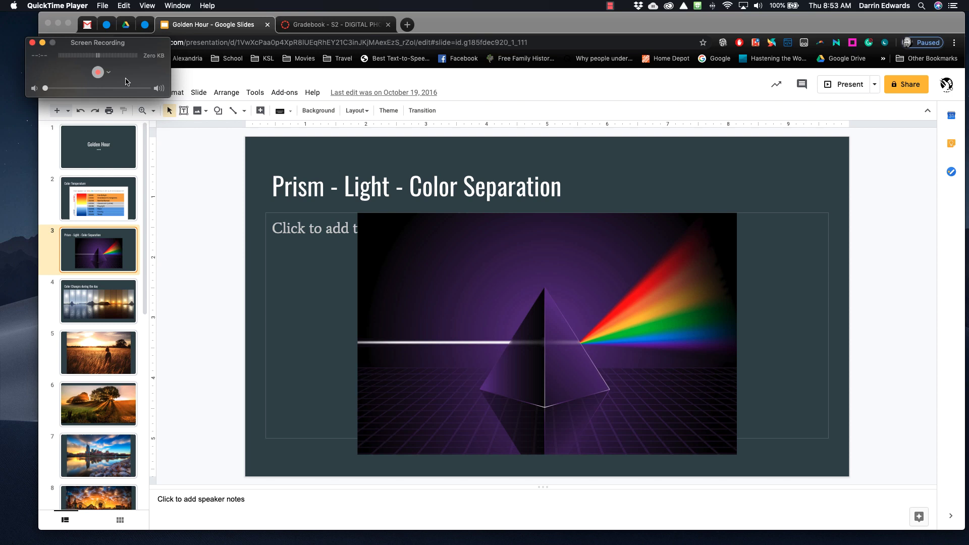
pyautogui.click(98, 73)
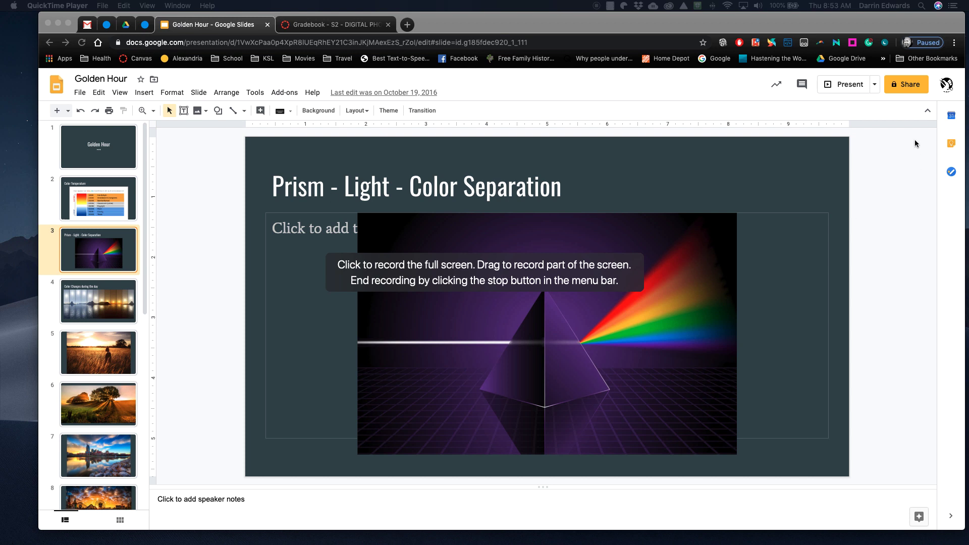
# Start the full-screen recording and present the Golden Hour slideshow from Google Slides
pyautogui.click(697, 222)
pyautogui.click(842, 82)
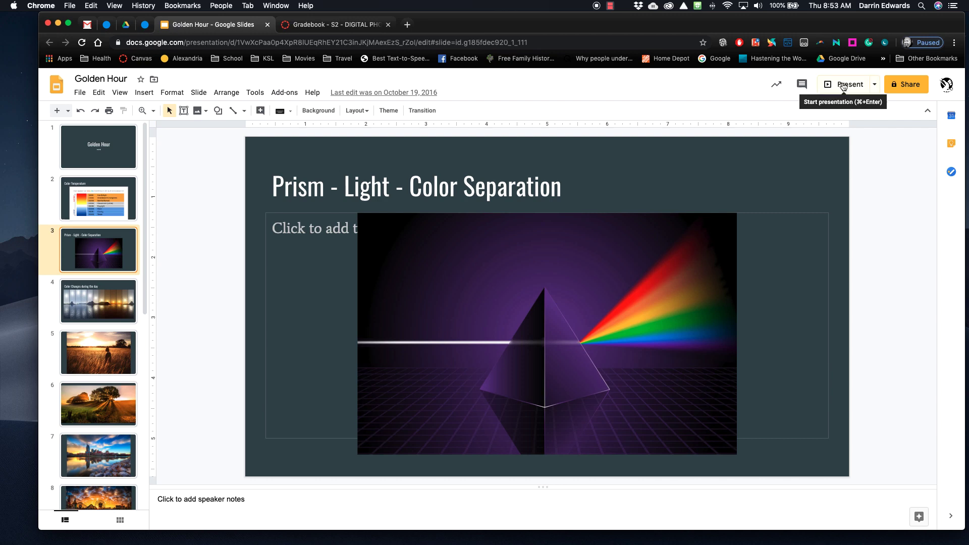
pyautogui.click(843, 84)
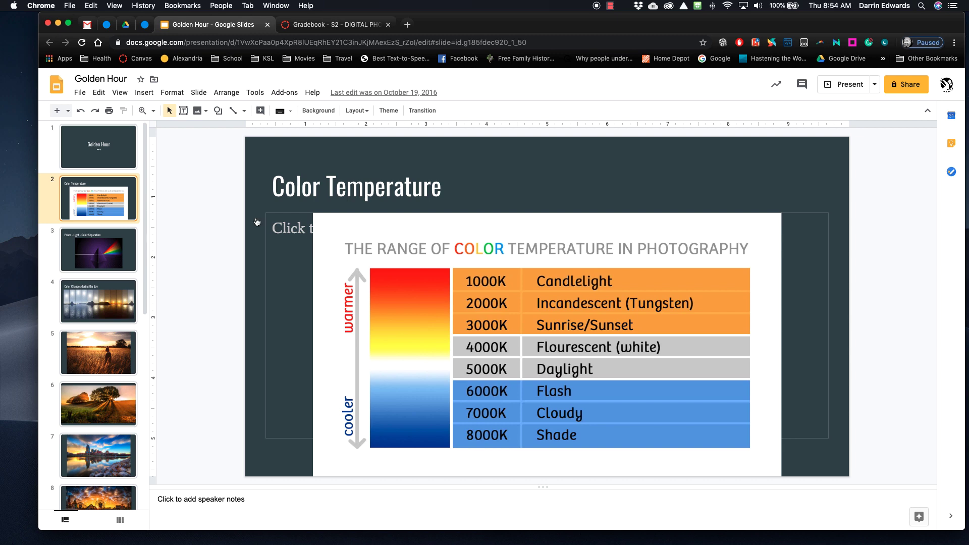
# Stop the screen recording, then play back the new movie with volume raised and pause it
pyautogui.press('super+Tab')
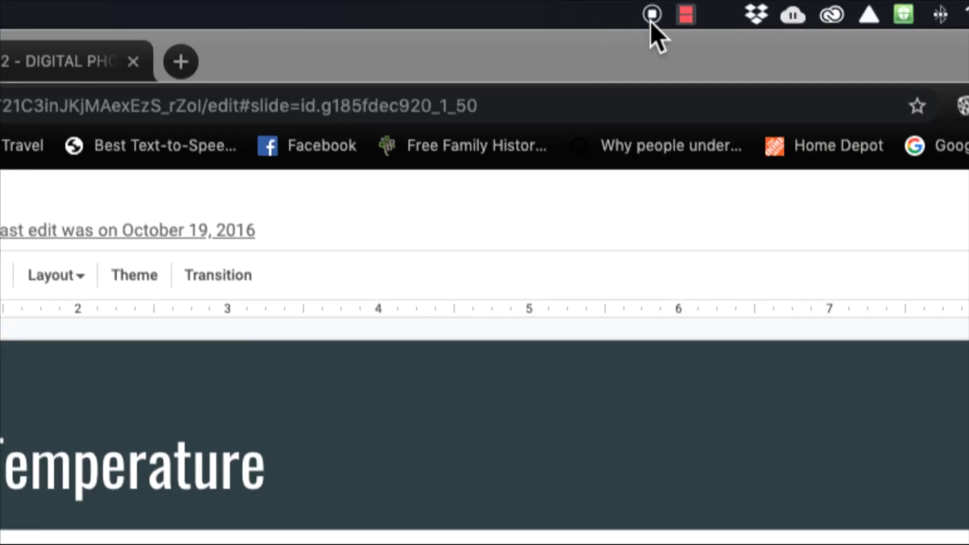
pyautogui.click(653, 19)
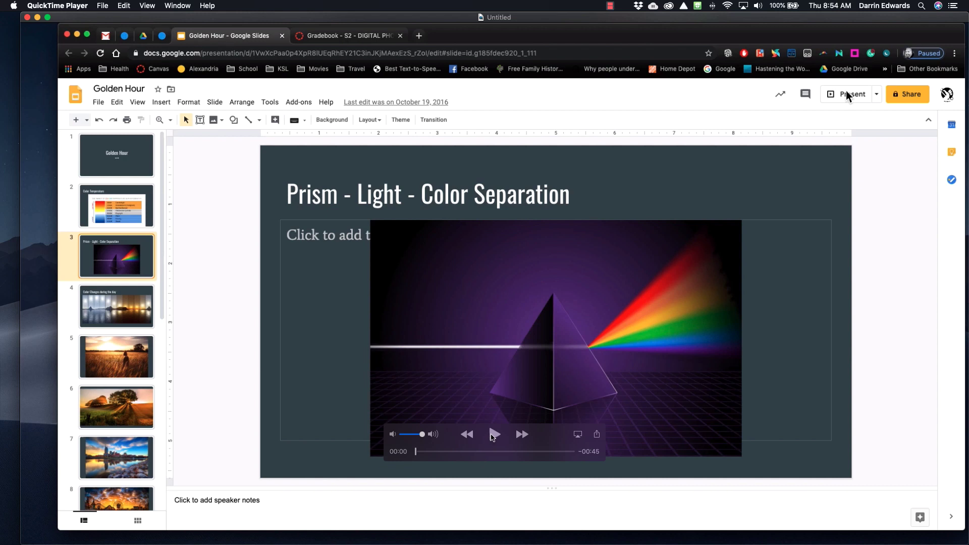
pyautogui.click(493, 436)
pyautogui.press('XF86AudioRaiseVolume')
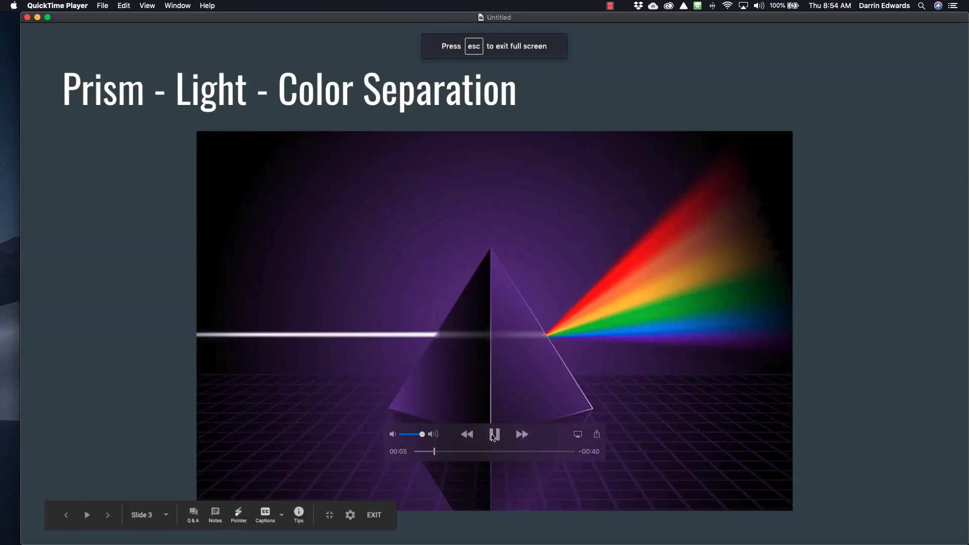
pyautogui.click(495, 435)
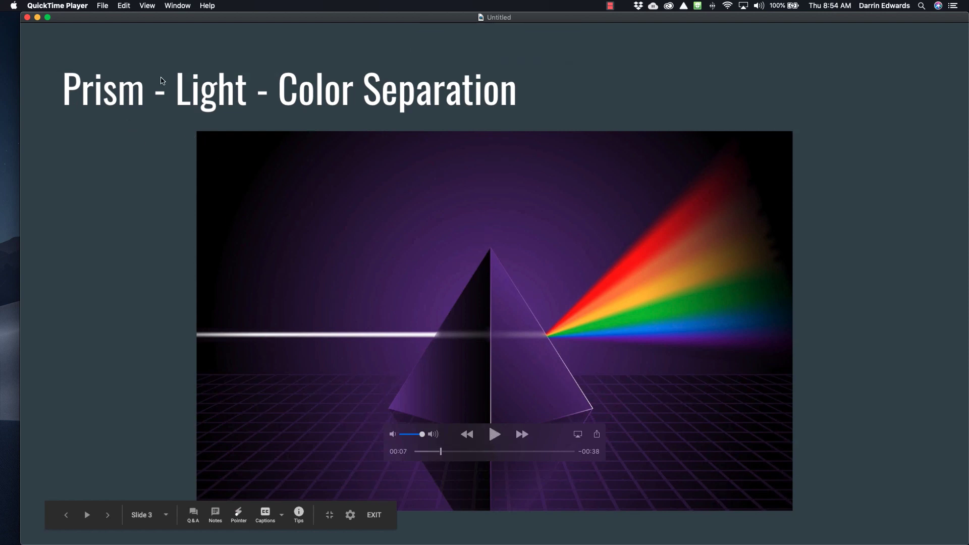
# Save the recording to the Desktop as Testing.mov
pyautogui.click(27, 17)
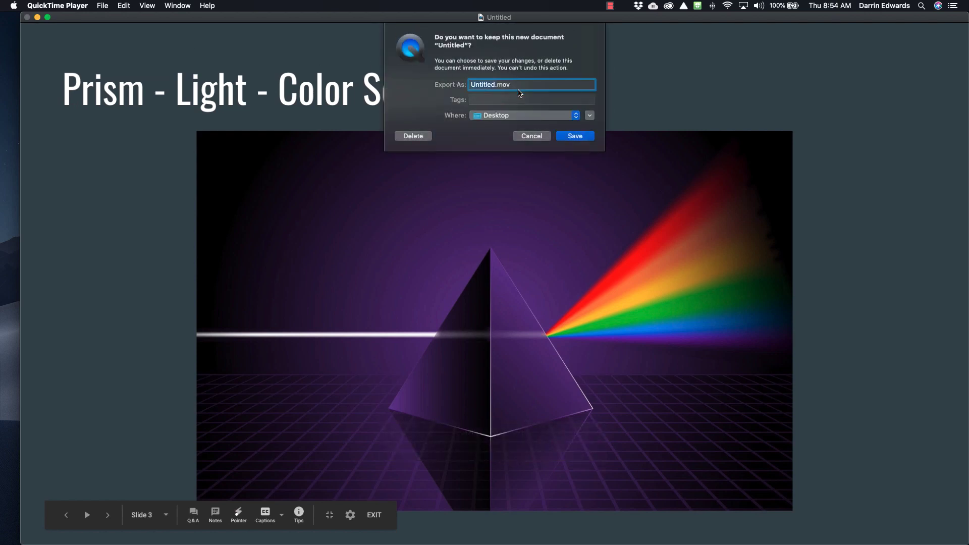
pyautogui.write('Testing')
pyautogui.click(570, 136)
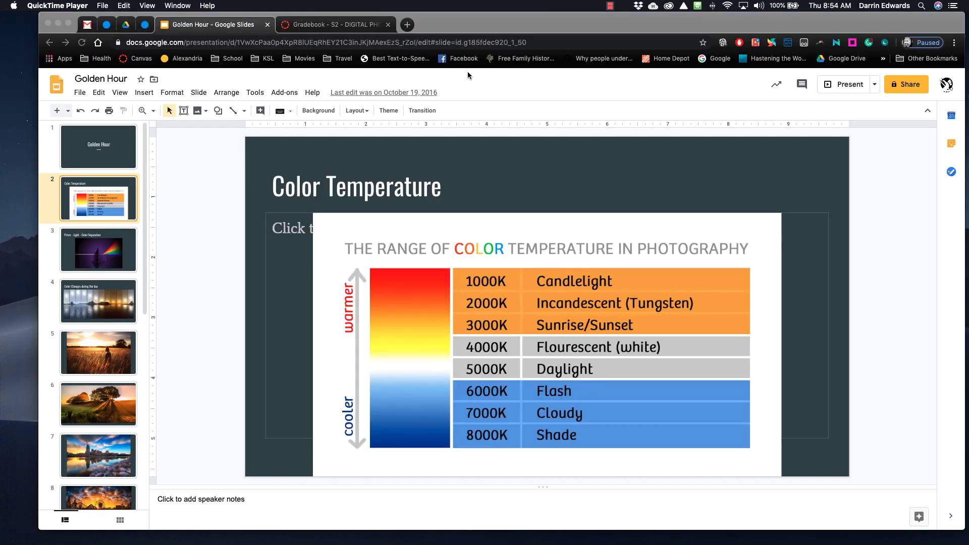
# Check Testing.mov on the Desktop, then bring the Digital Photography Canvas course forward in Chrome
pyautogui.click(468, 71)
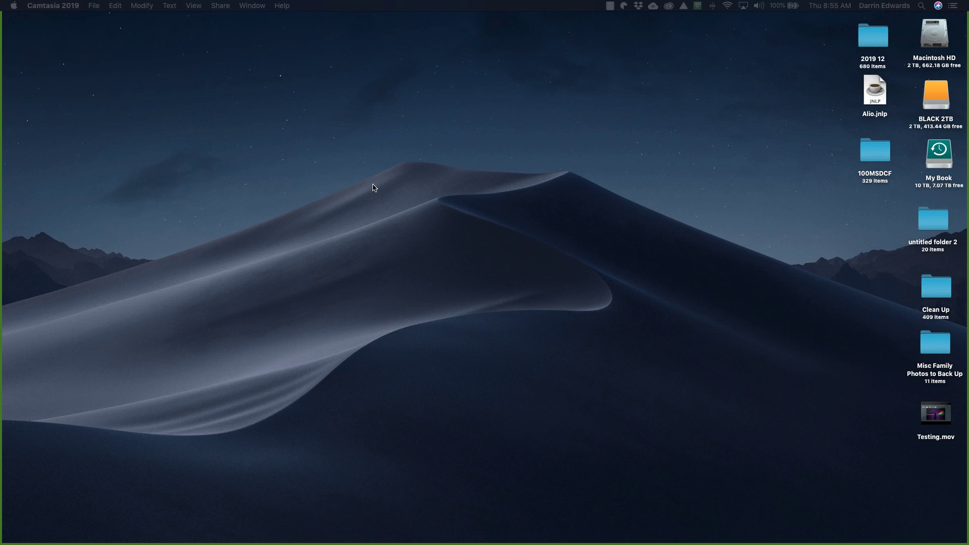
pyautogui.press('super+Tab')
pyautogui.hotkey('ctrl', 'Tab')
pyautogui.hotkey('ctrl', 'Tab')
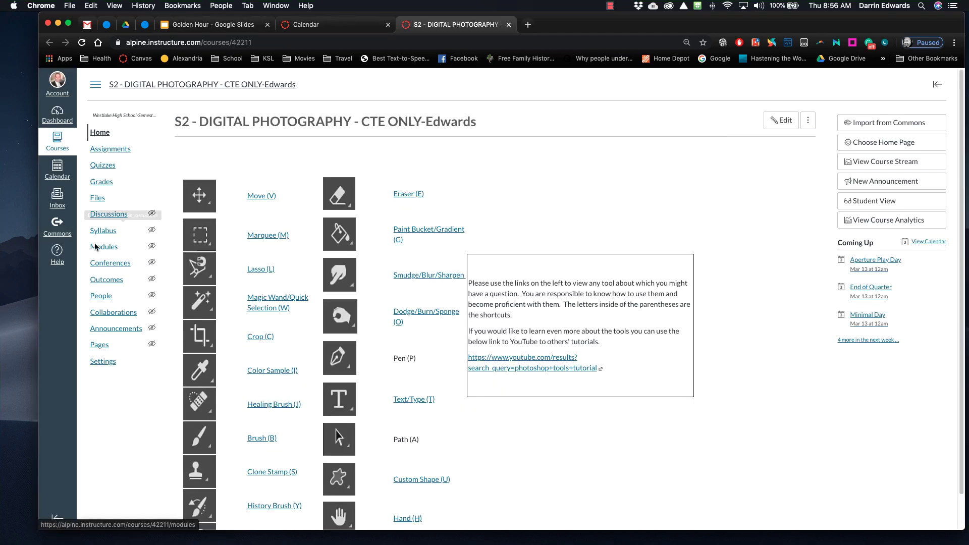
# From the course Pages list, create a new page titled 'Testing' and place the cursor in its body
pyautogui.click(93, 345)
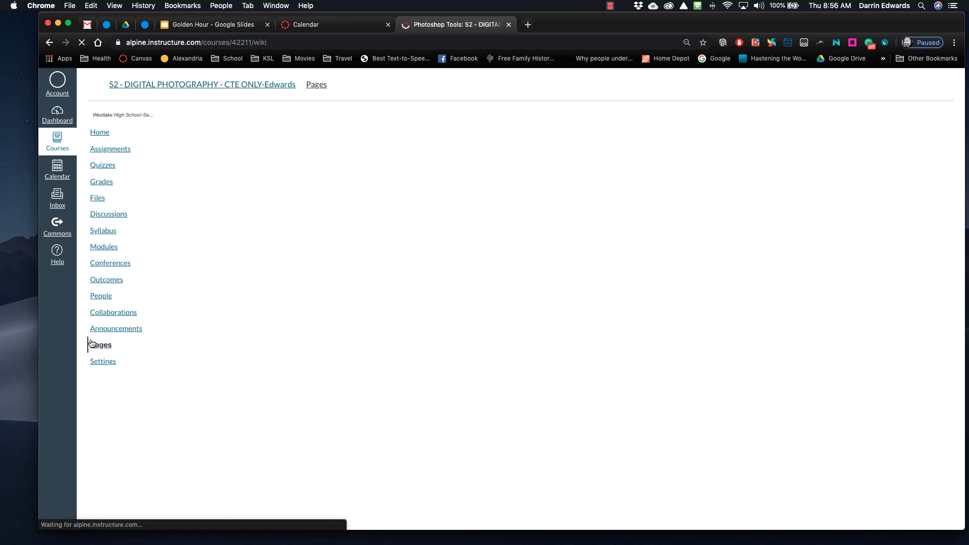
pyautogui.click(218, 121)
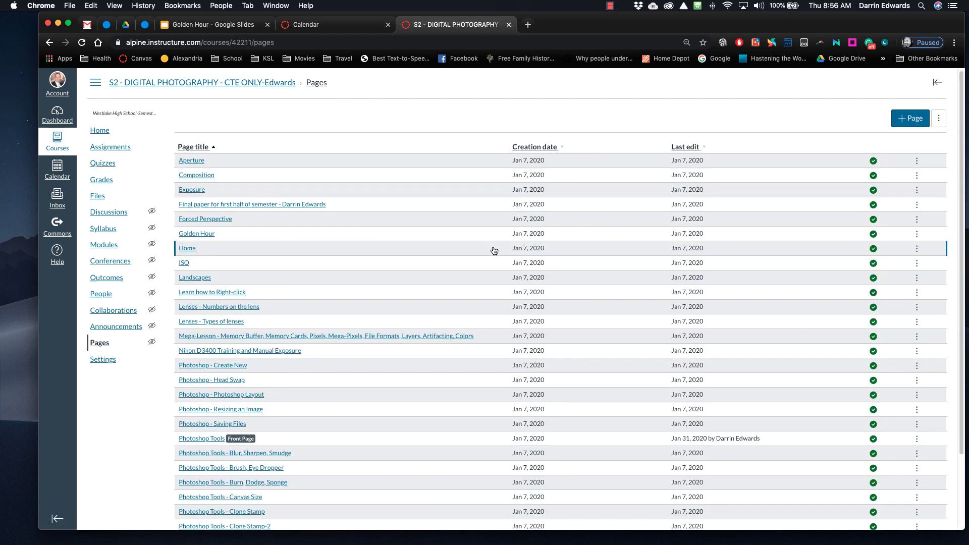
pyautogui.scroll(-10, 495, 267)
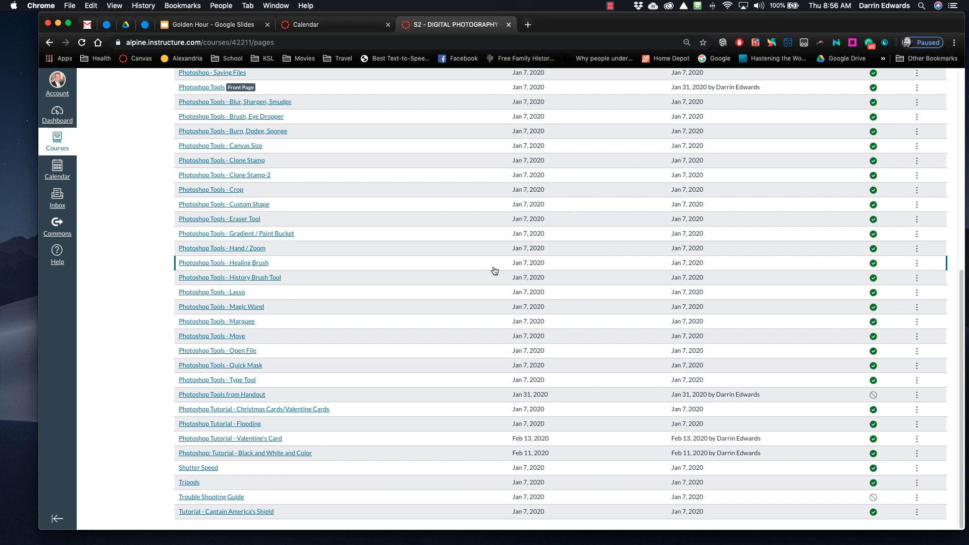
pyautogui.scroll(10, 495, 272)
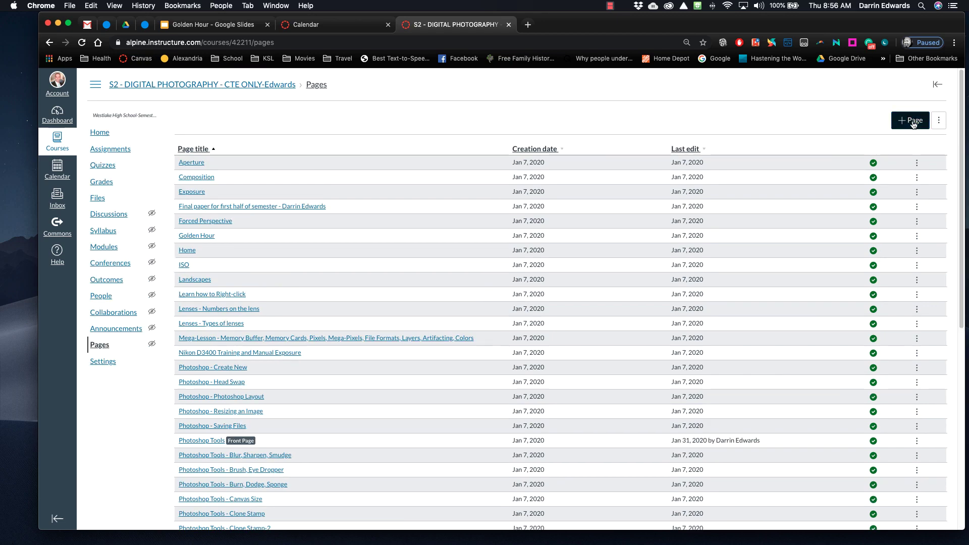
pyautogui.click(913, 121)
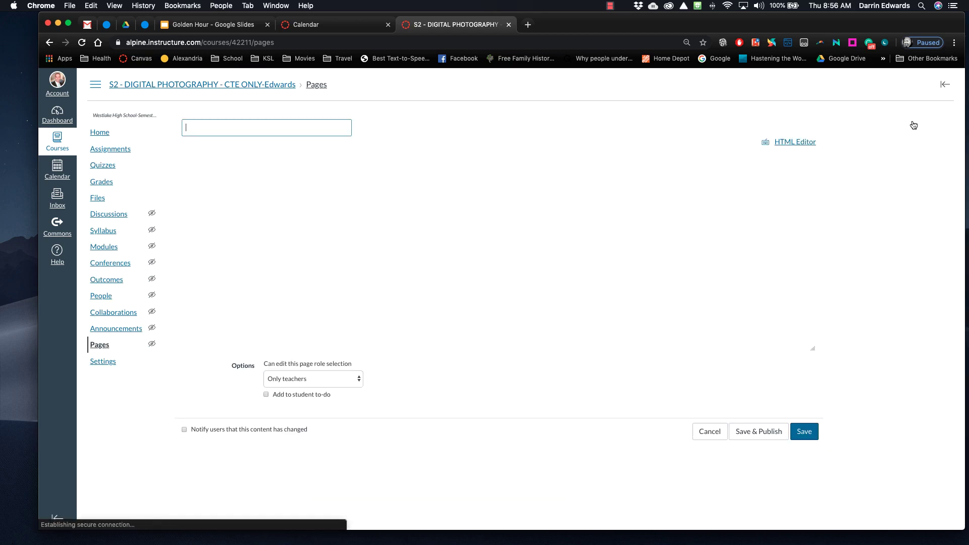
pyautogui.click(206, 127)
pyautogui.write('Test')
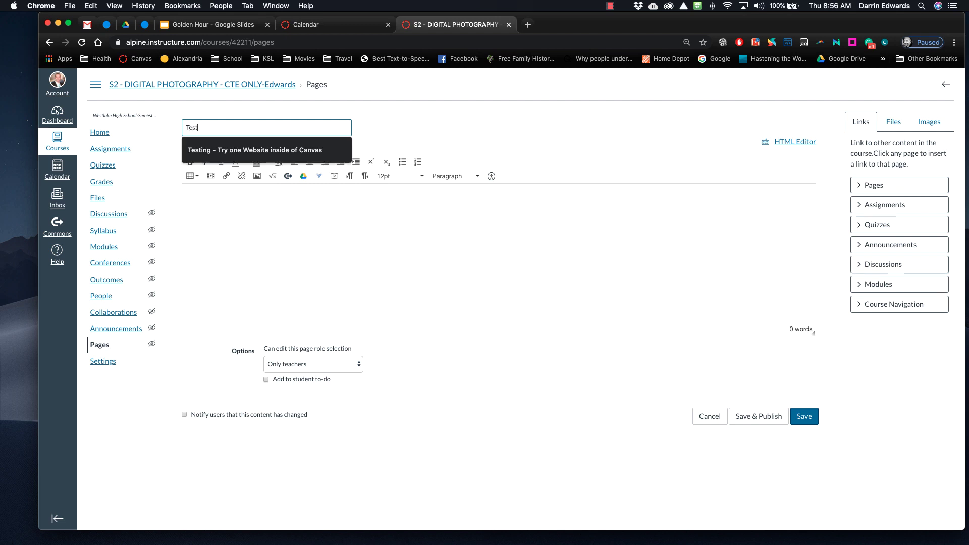
pyautogui.write('ing')
pyautogui.click(228, 191)
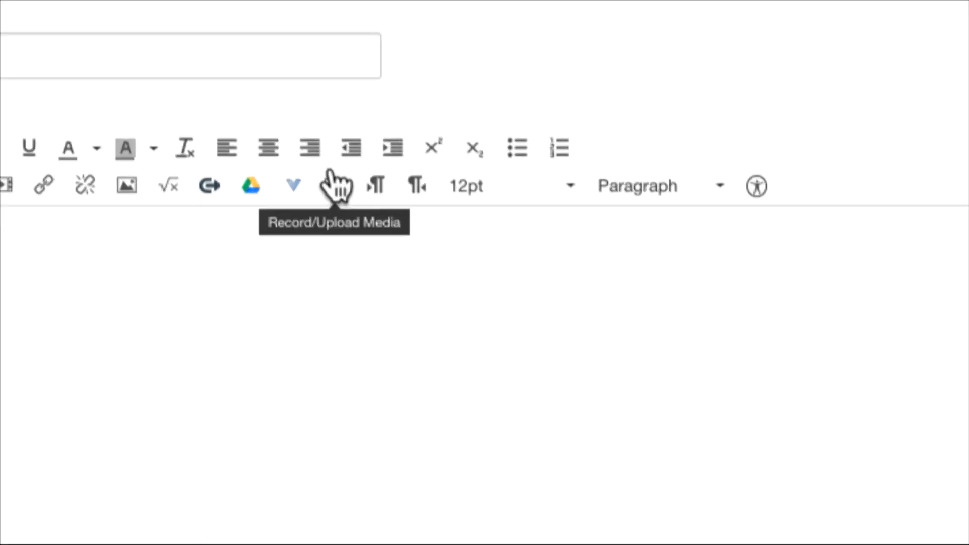
# Upload Desktop/Testing.mov into the Testing page, then save and publish it
pyautogui.click(337, 187)
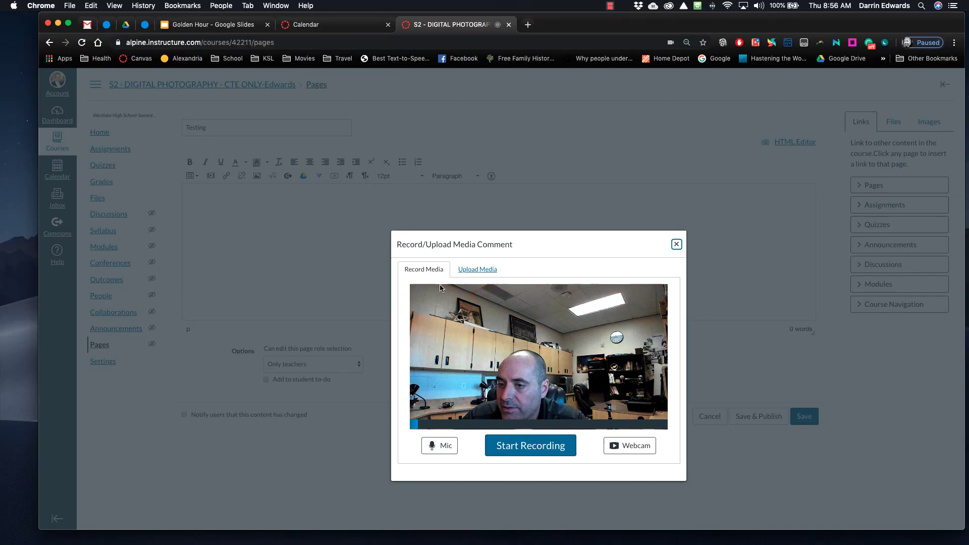
pyautogui.click(477, 270)
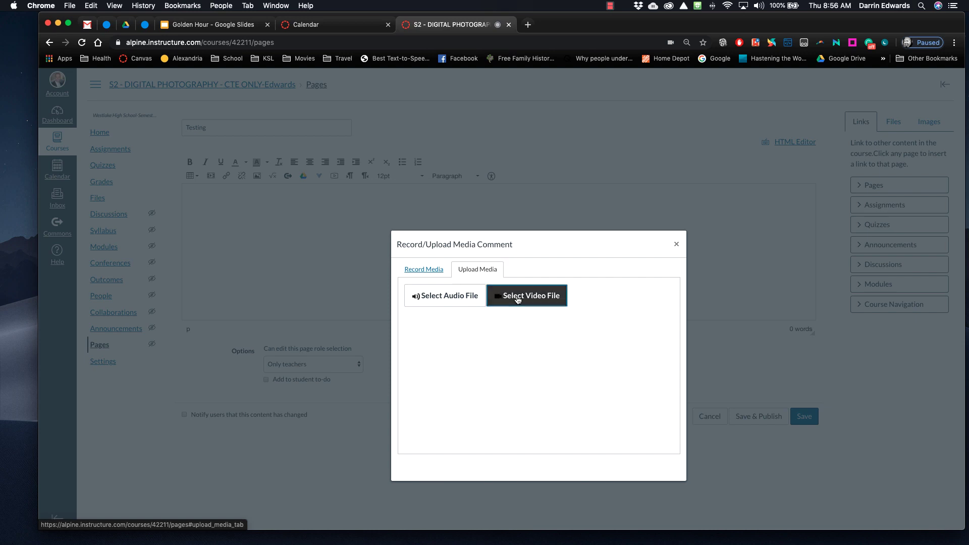
pyautogui.click(517, 300)
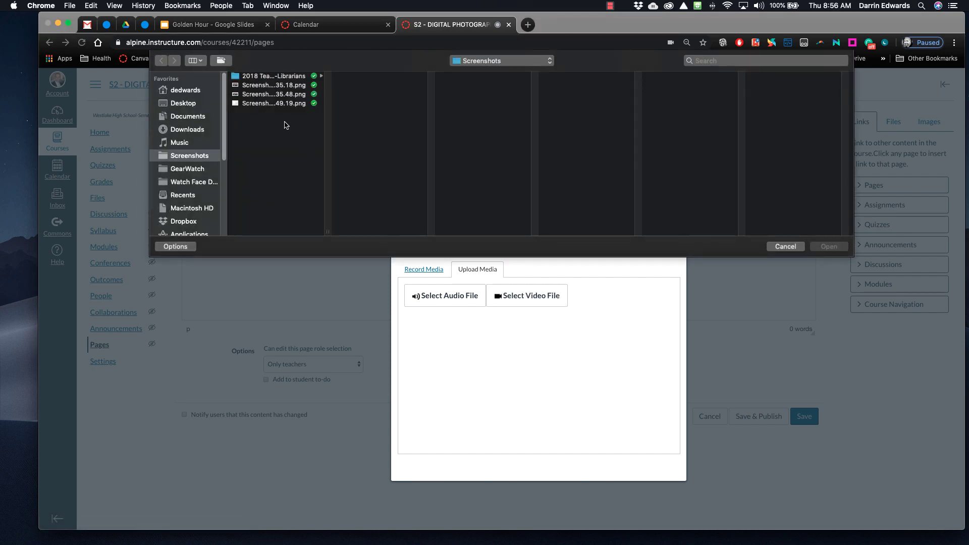
pyautogui.click(188, 104)
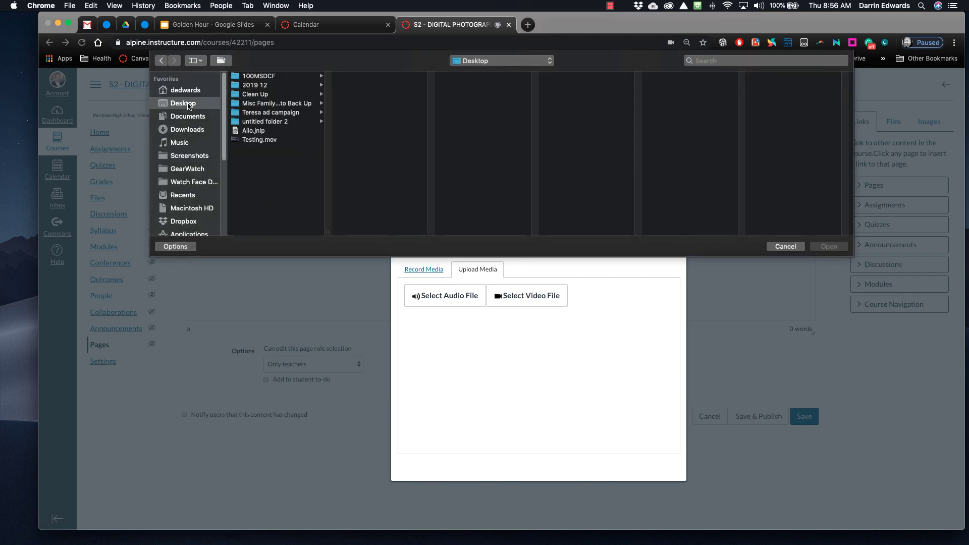
pyautogui.click(255, 140)
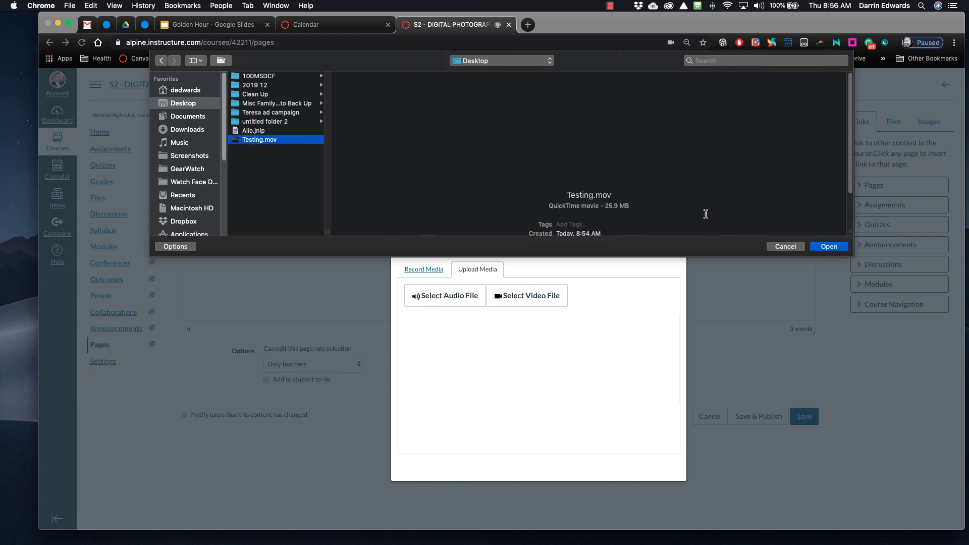
pyautogui.click(828, 247)
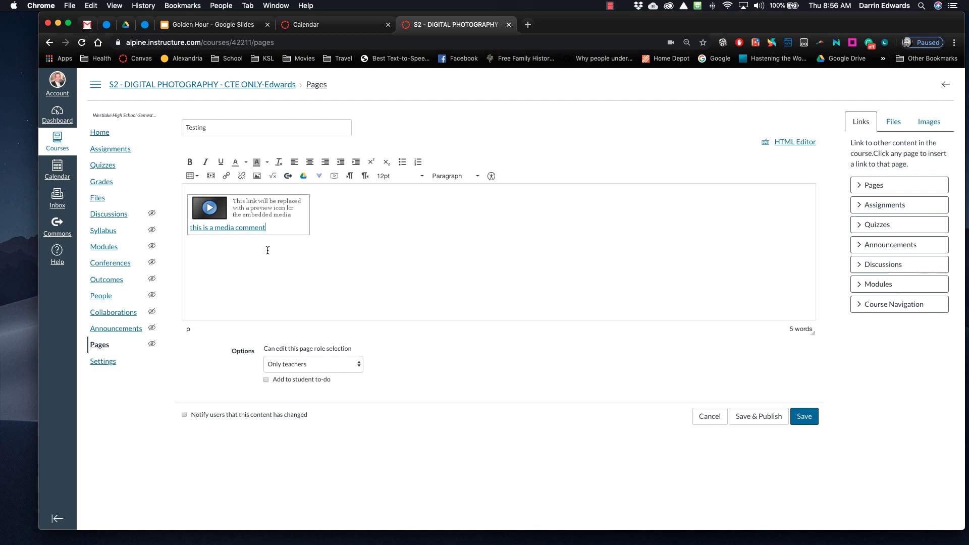
pyautogui.click(770, 418)
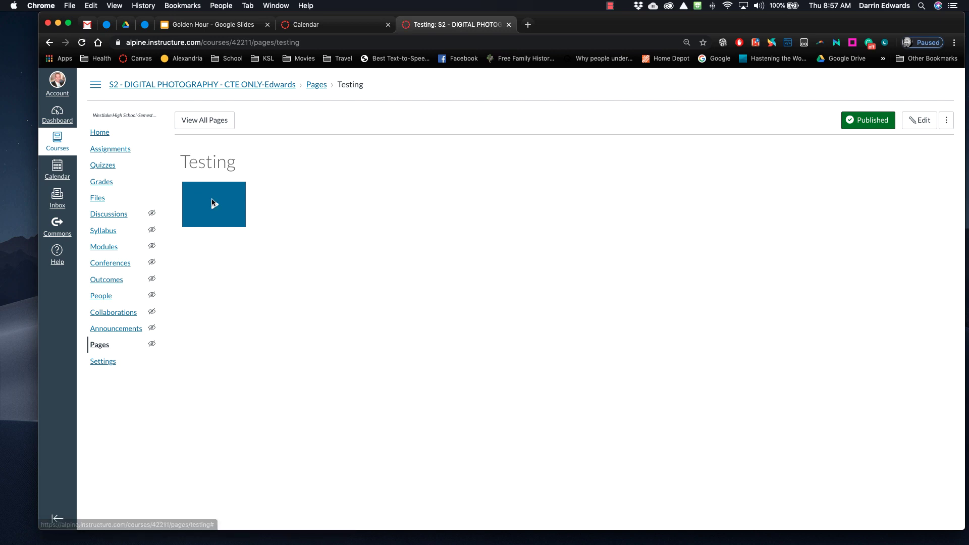
pyautogui.click(212, 202)
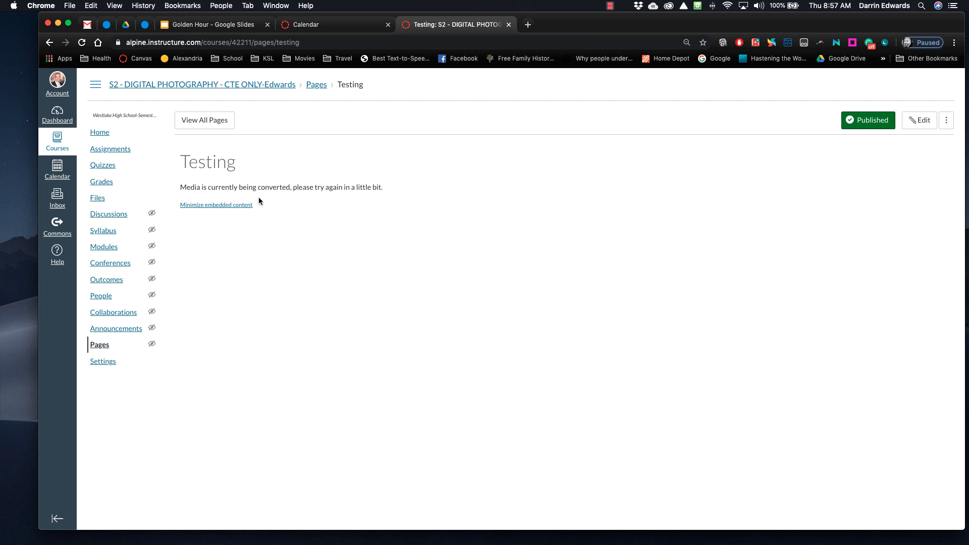
# Start a 'Video Testing' event on March 12 in the Canvas calendar and expand its full form
pyautogui.click(313, 26)
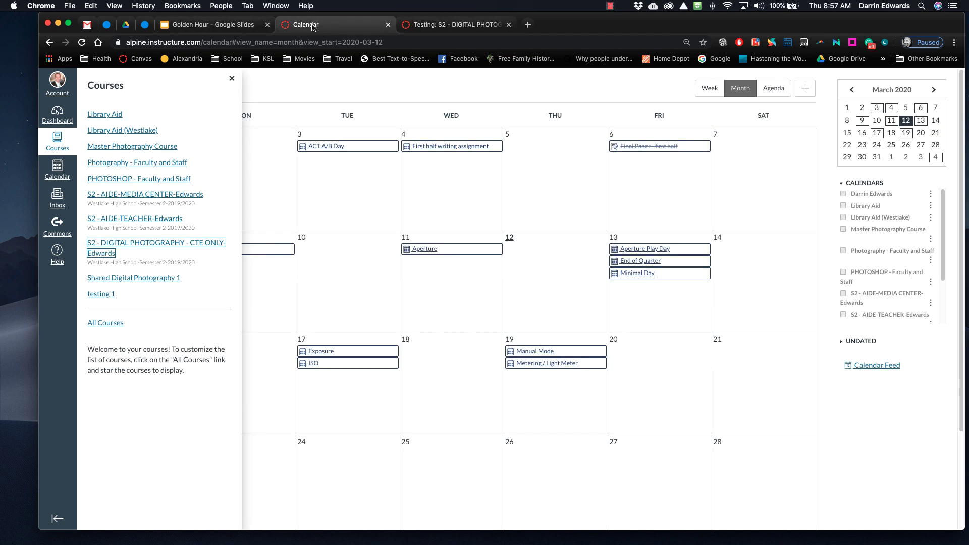
pyautogui.click(234, 78)
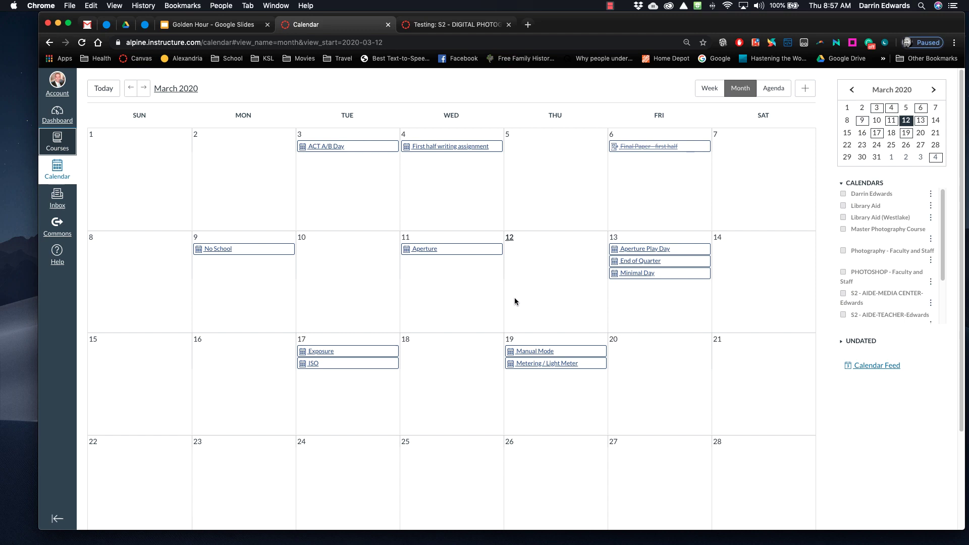
pyautogui.click(554, 282)
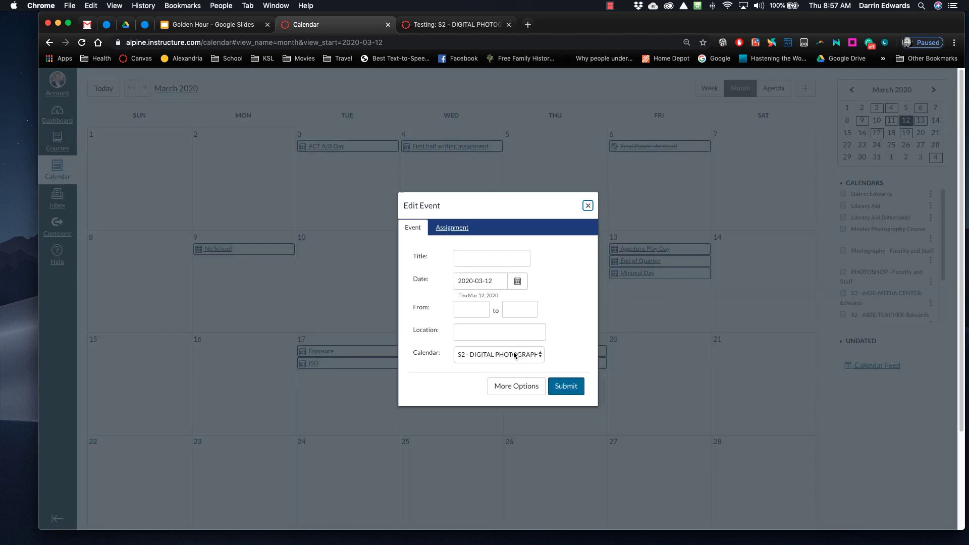
pyautogui.click(471, 263)
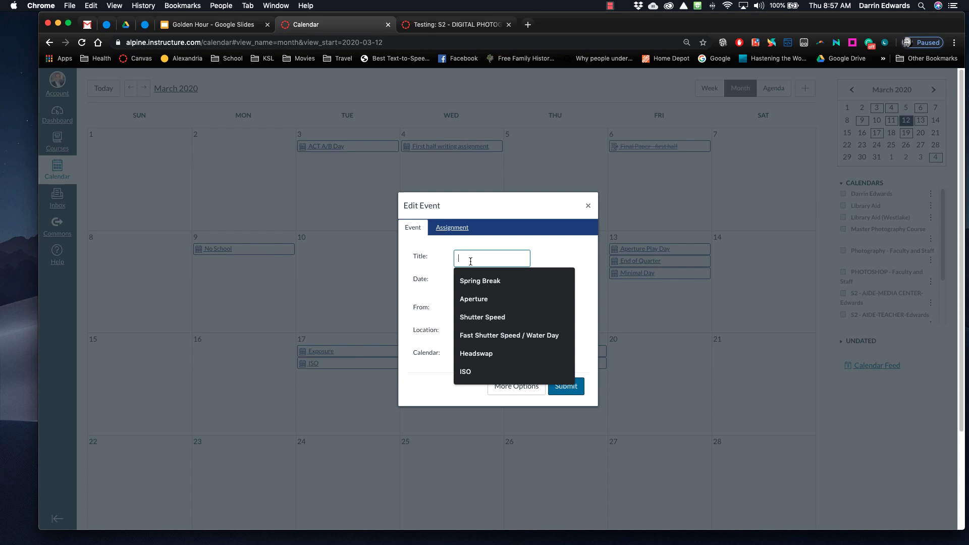
pyautogui.write('Video Testing')
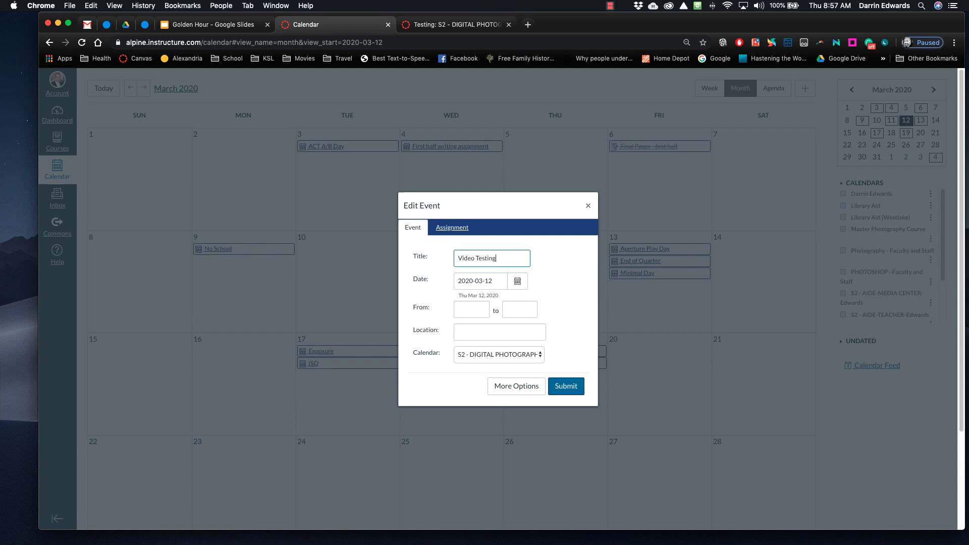
pyautogui.click(520, 389)
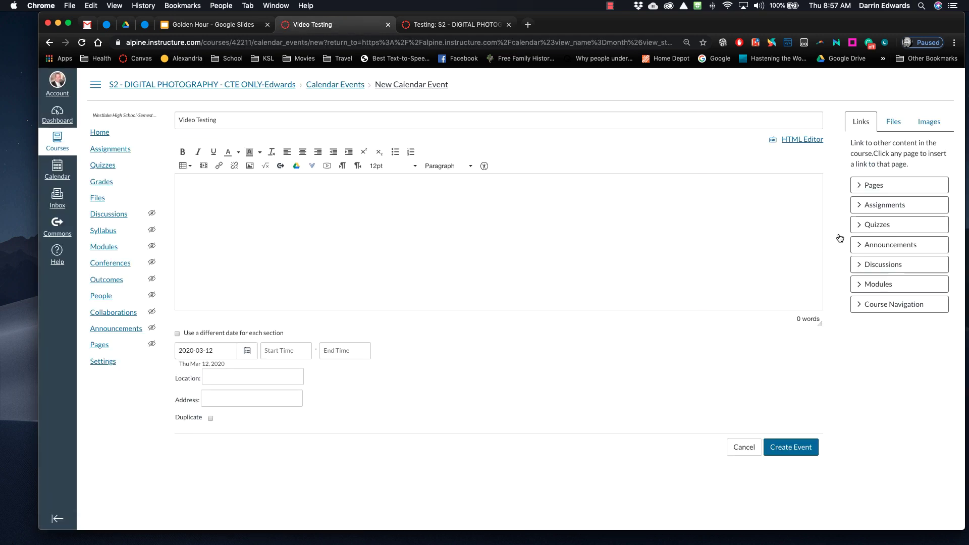
# Add 'Click for Video -->' and a link to the Testing page to the description, then create the event
pyautogui.click(862, 186)
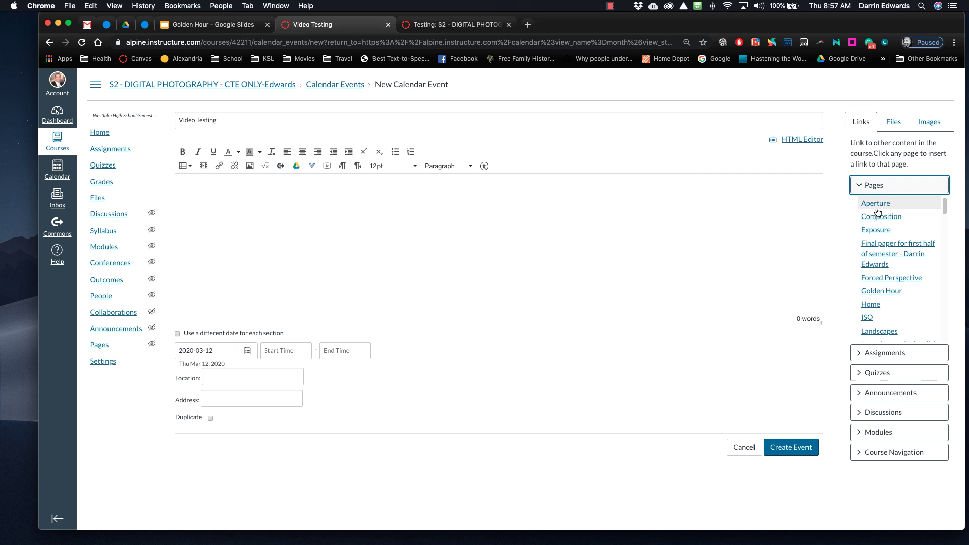
pyautogui.scroll(-5, 905, 272)
pyautogui.scroll(-8, 906, 276)
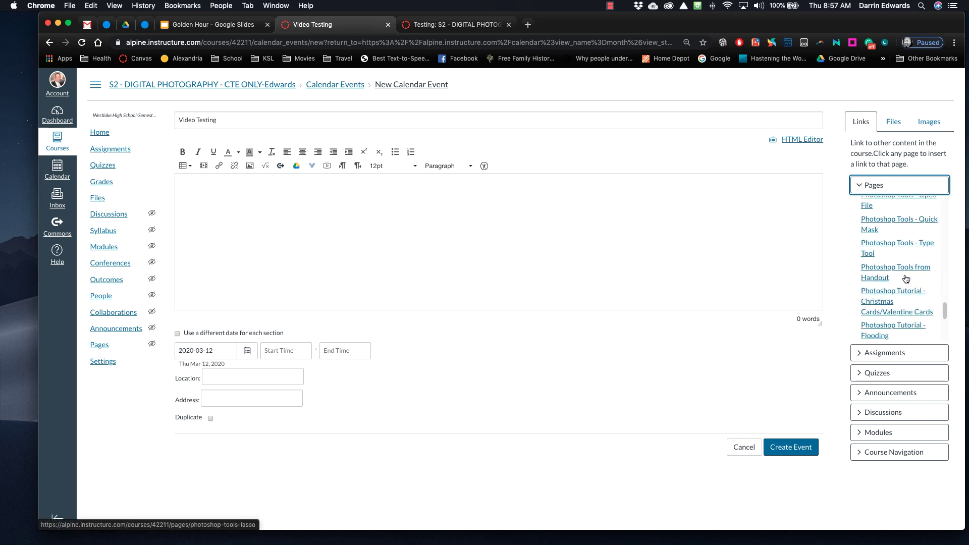
pyautogui.click(873, 269)
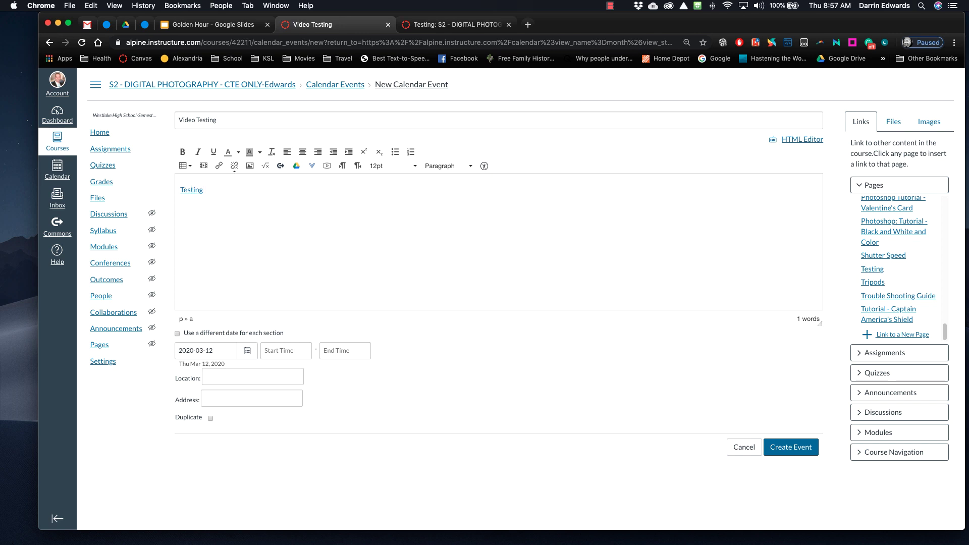
pyautogui.write('Click for Video -->')
pyautogui.click(779, 454)
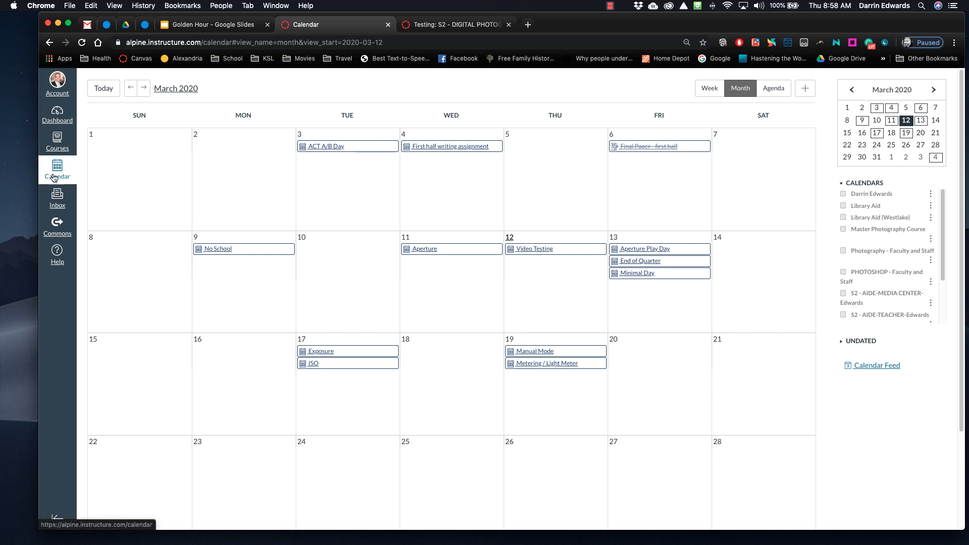
pyautogui.click(543, 254)
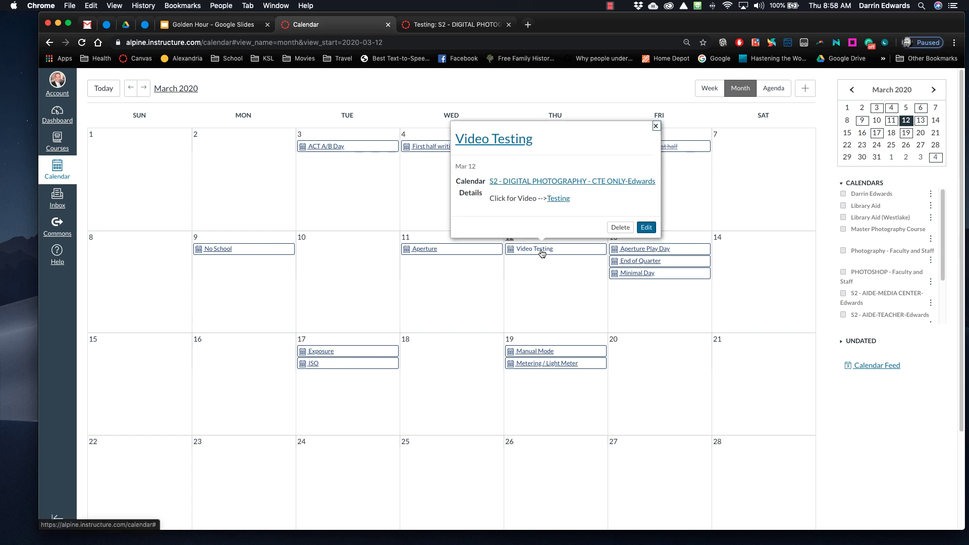
pyautogui.click(557, 202)
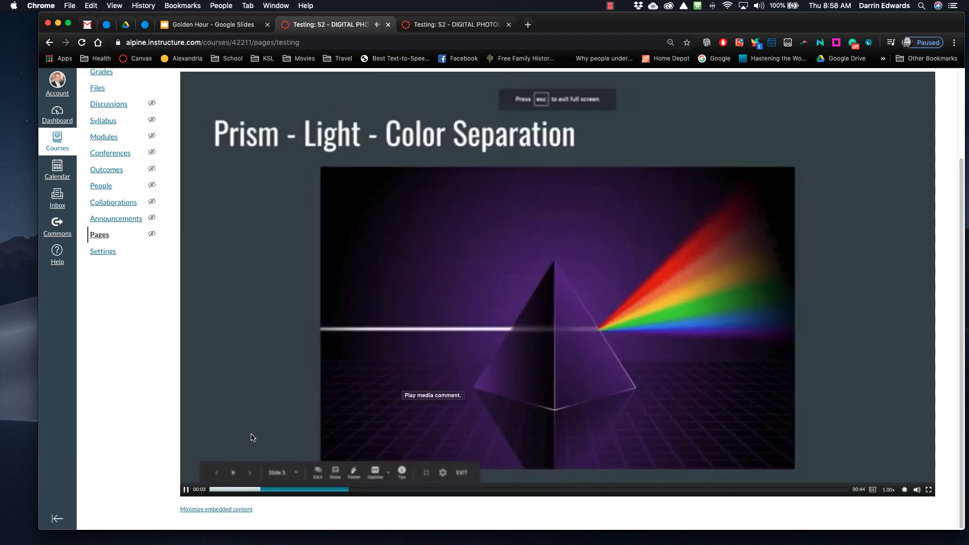
pyautogui.click(536, 294)
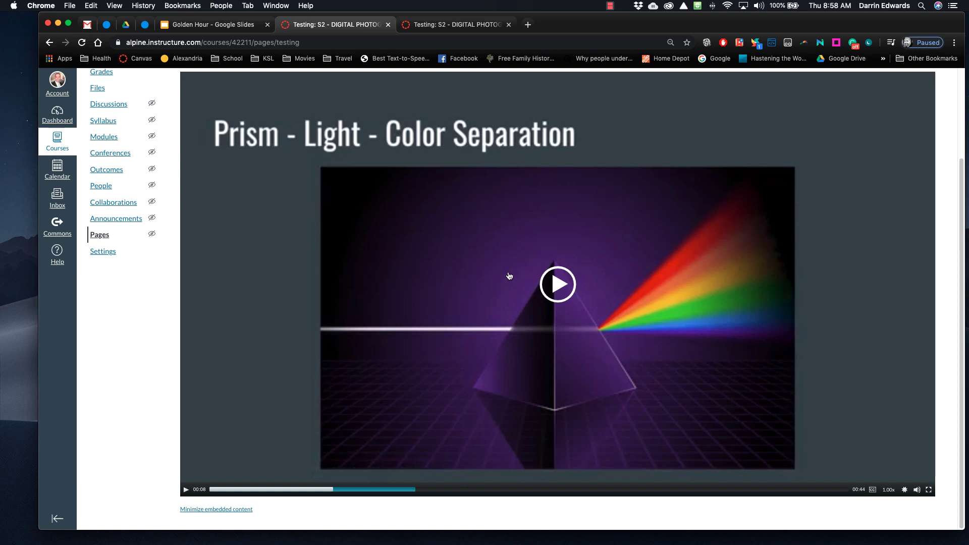
pyautogui.click(54, 175)
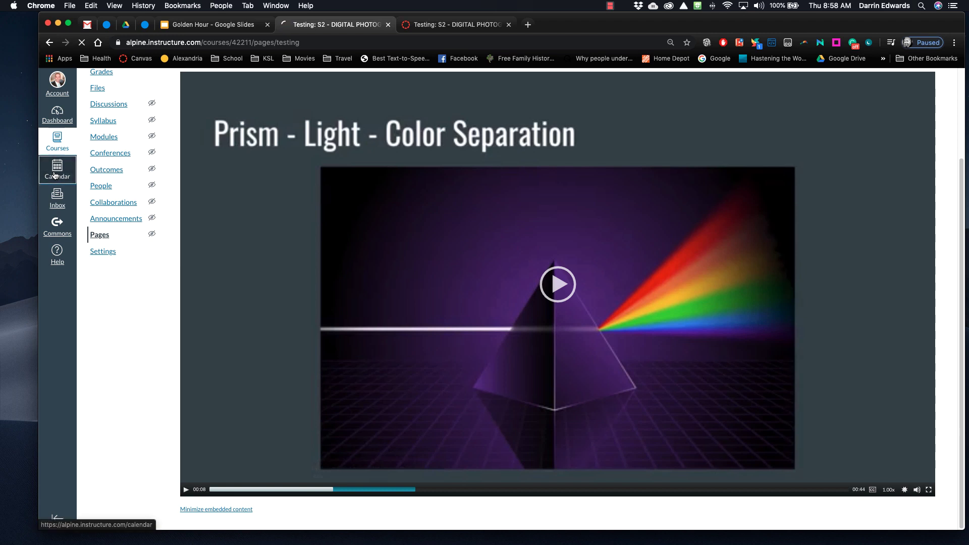